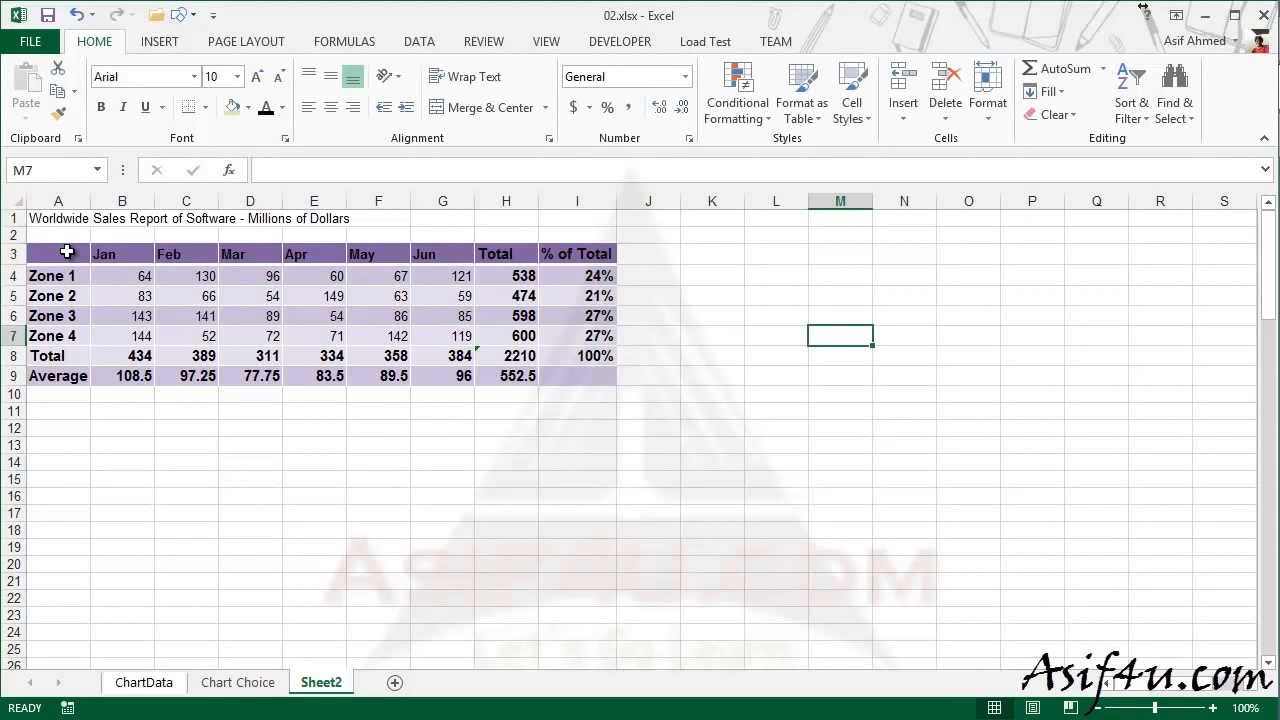
Insert a default clustered column chart from A3:G7 and move it right, so it starts in column I near row 2.
drag(67, 251, 466, 334)
key(alt+F1)
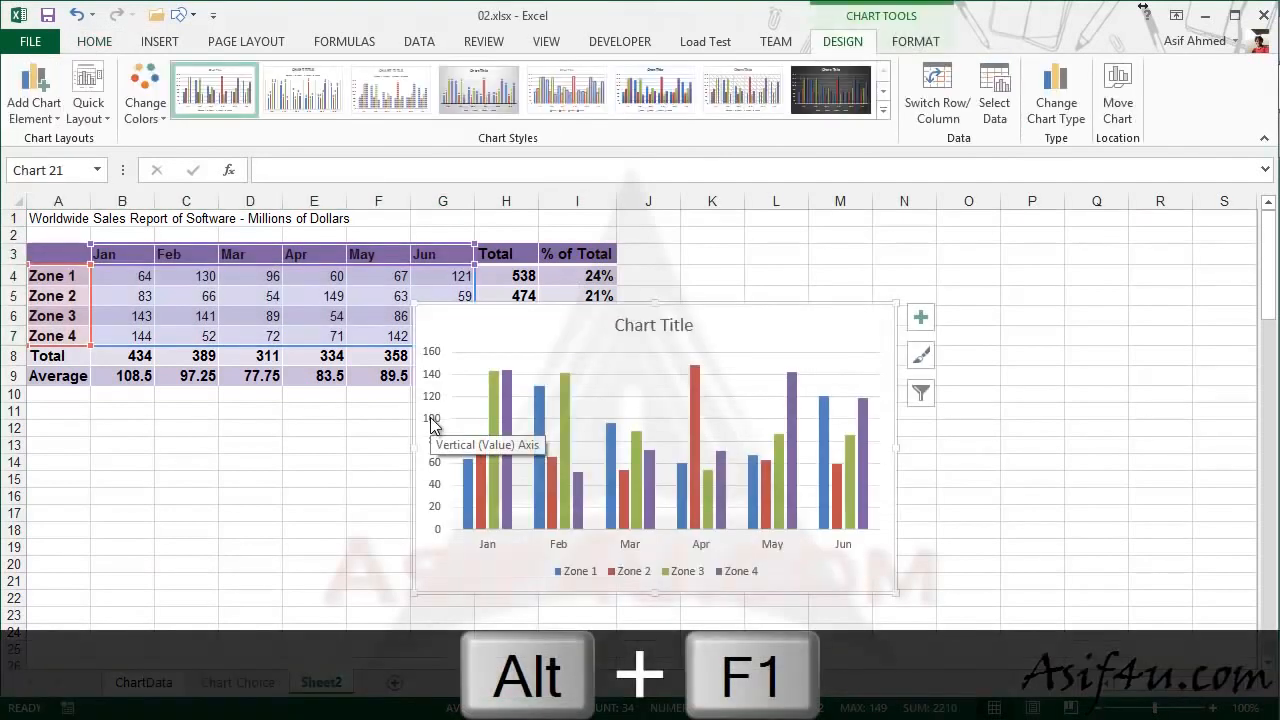
drag(600, 337, 781, 240)
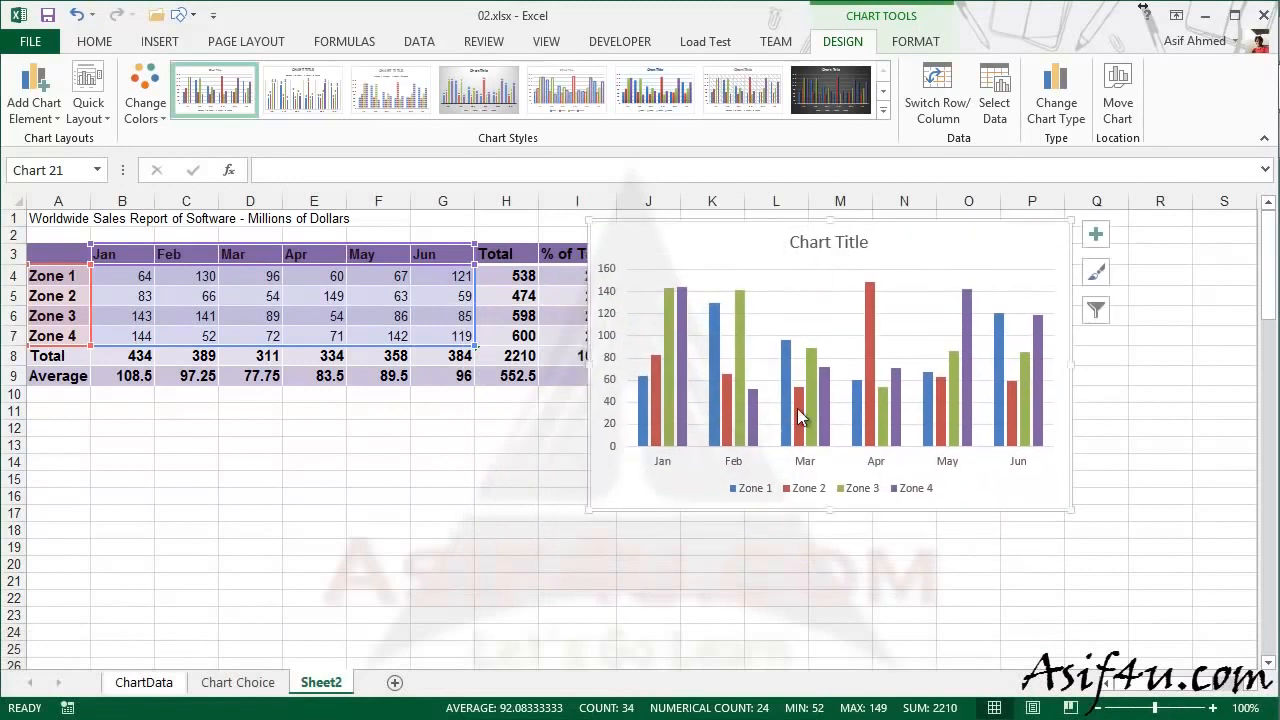
mouse_move(798, 410)
mouse_move(745, 322)
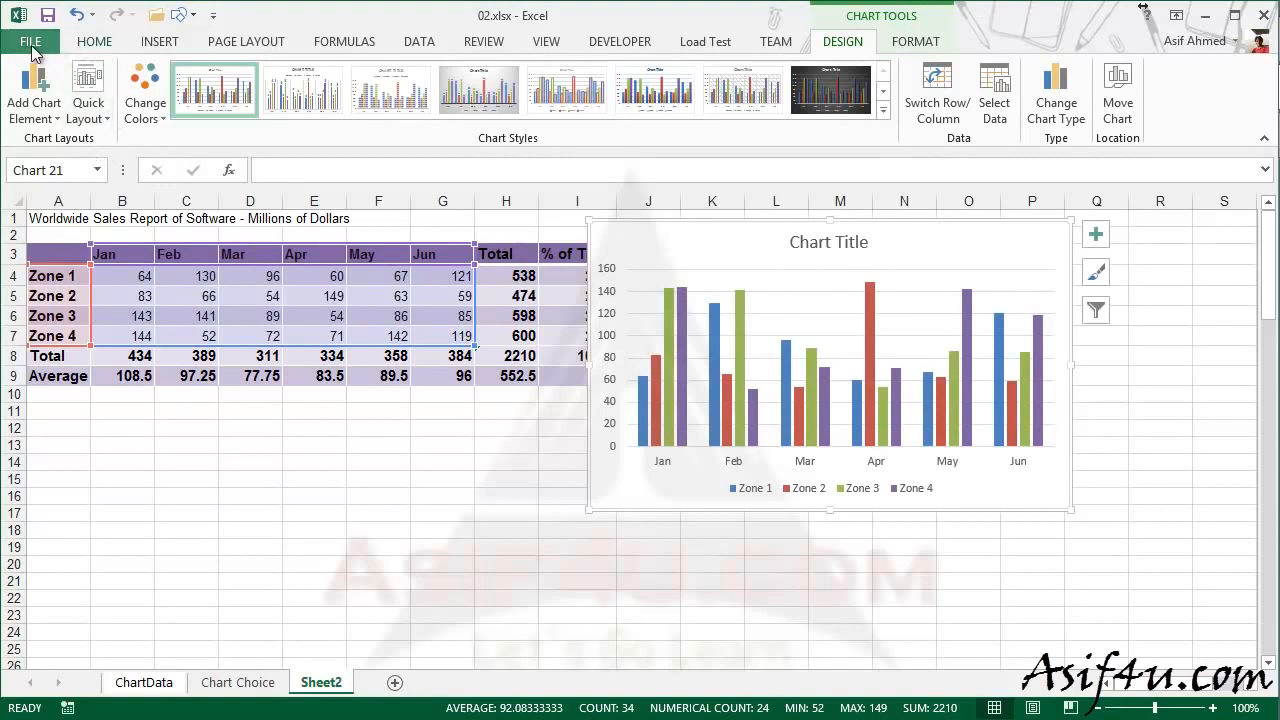
click(47, 122)
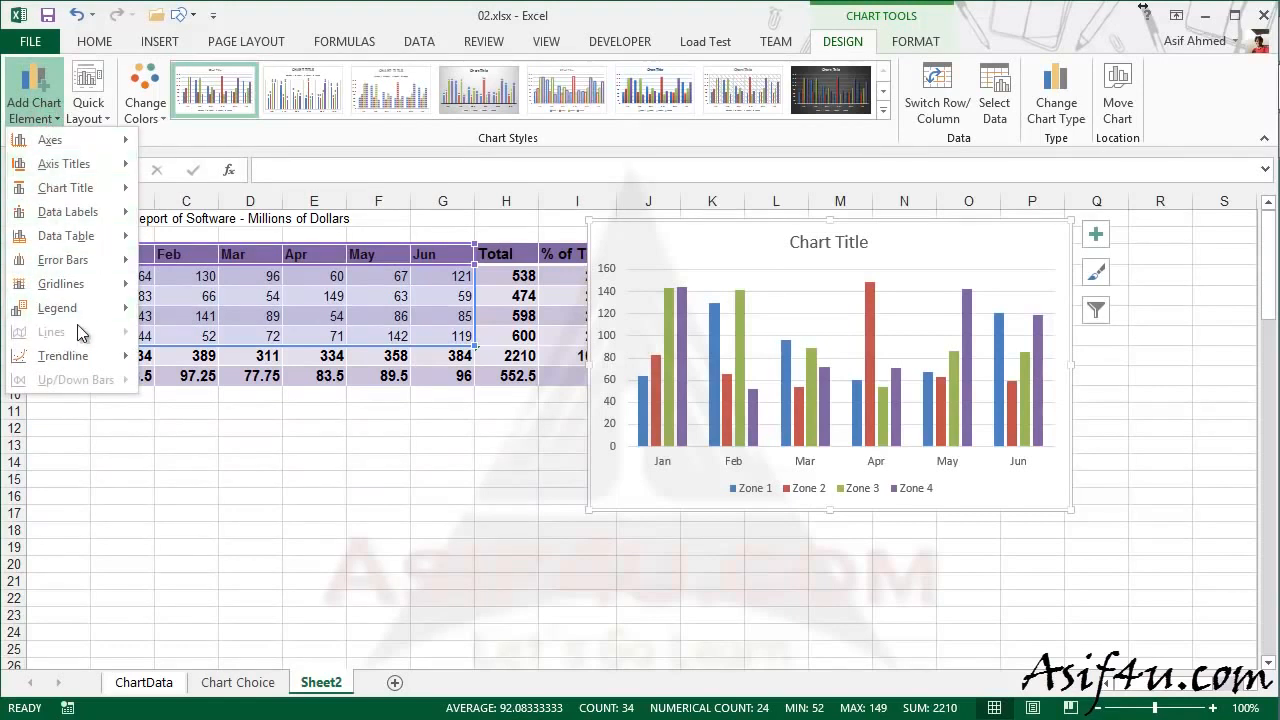
mouse_move(77, 287)
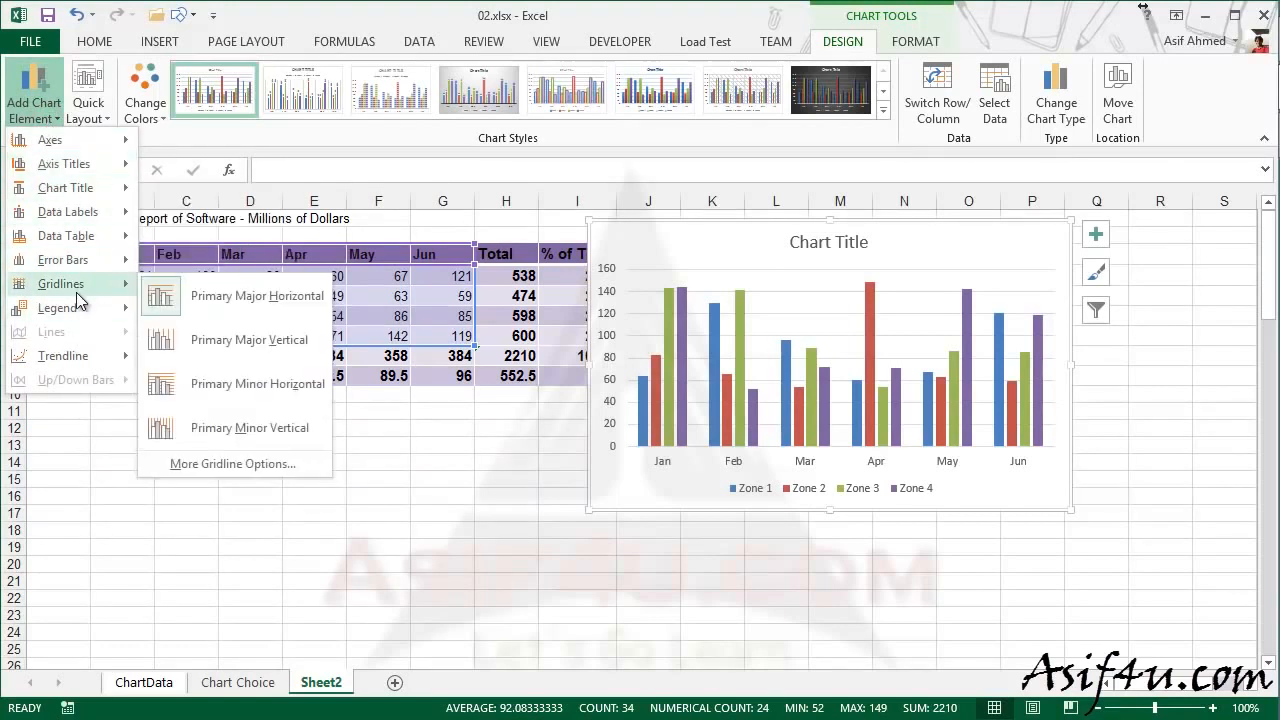
click(245, 134)
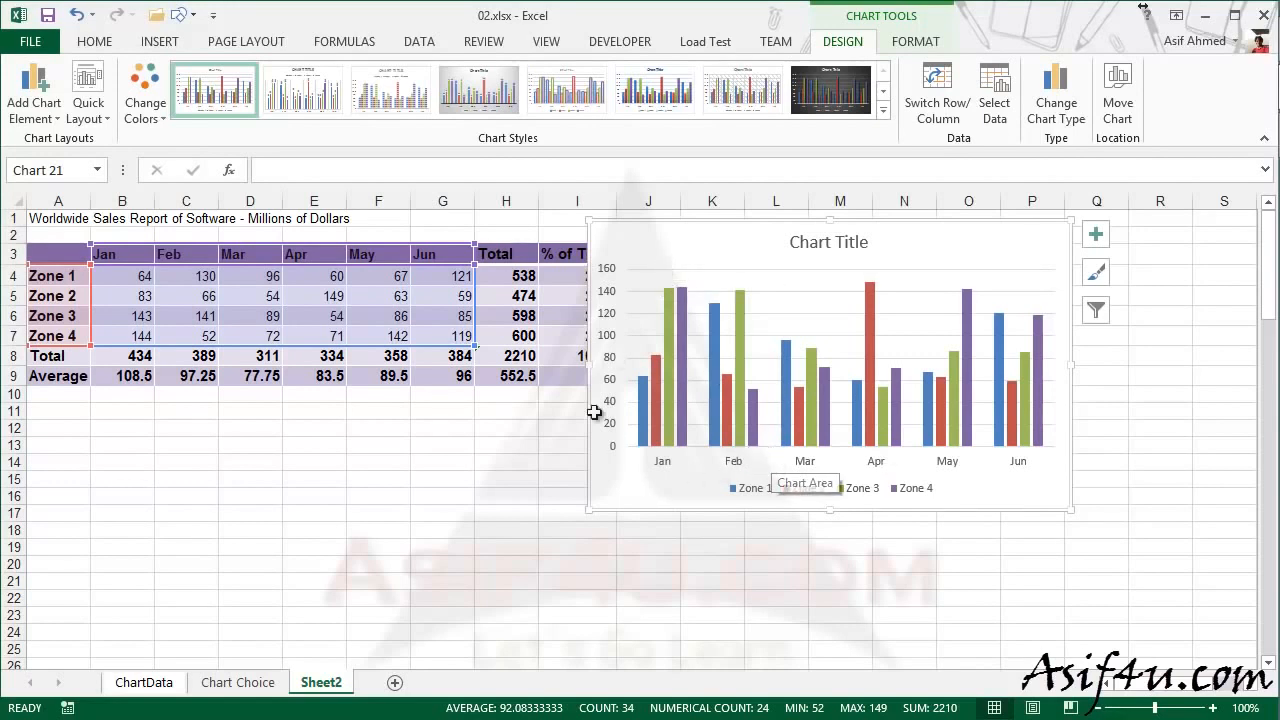
Apply the dark-background chart style and the quick layout with a chart title, both axis titles and a legend on the right.
click(484, 89)
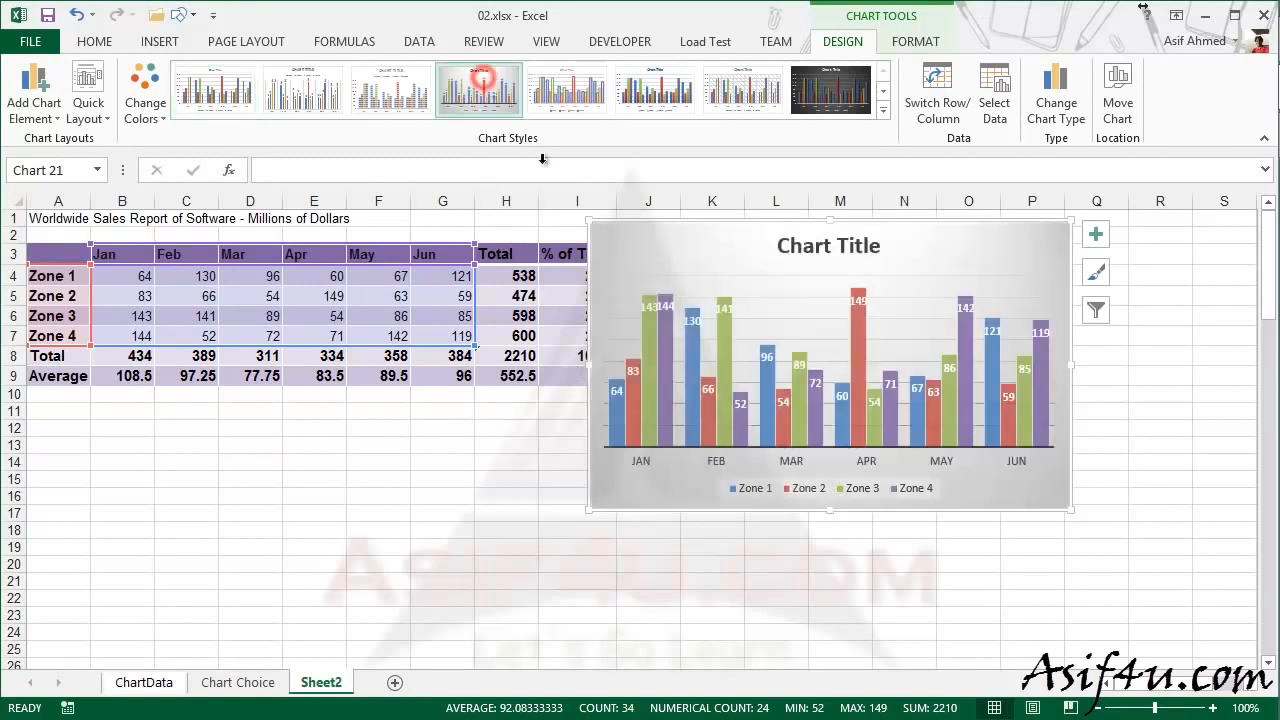
click(845, 110)
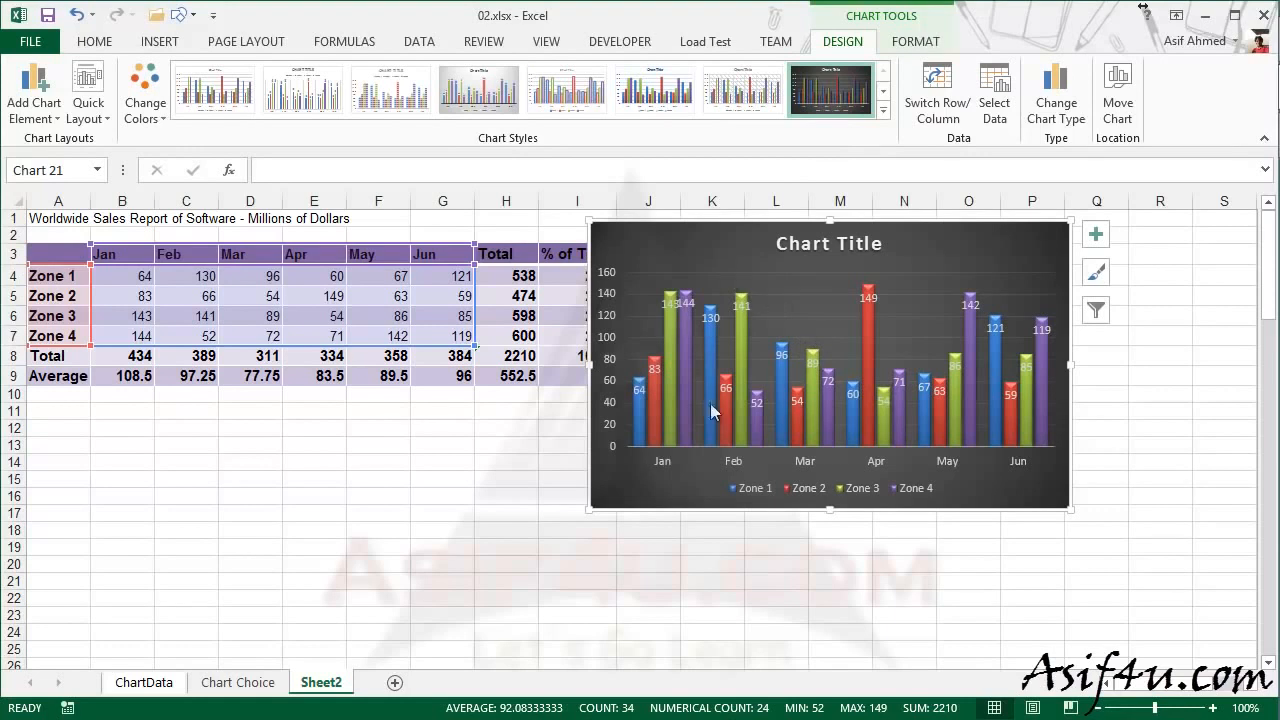
mouse_move(779, 389)
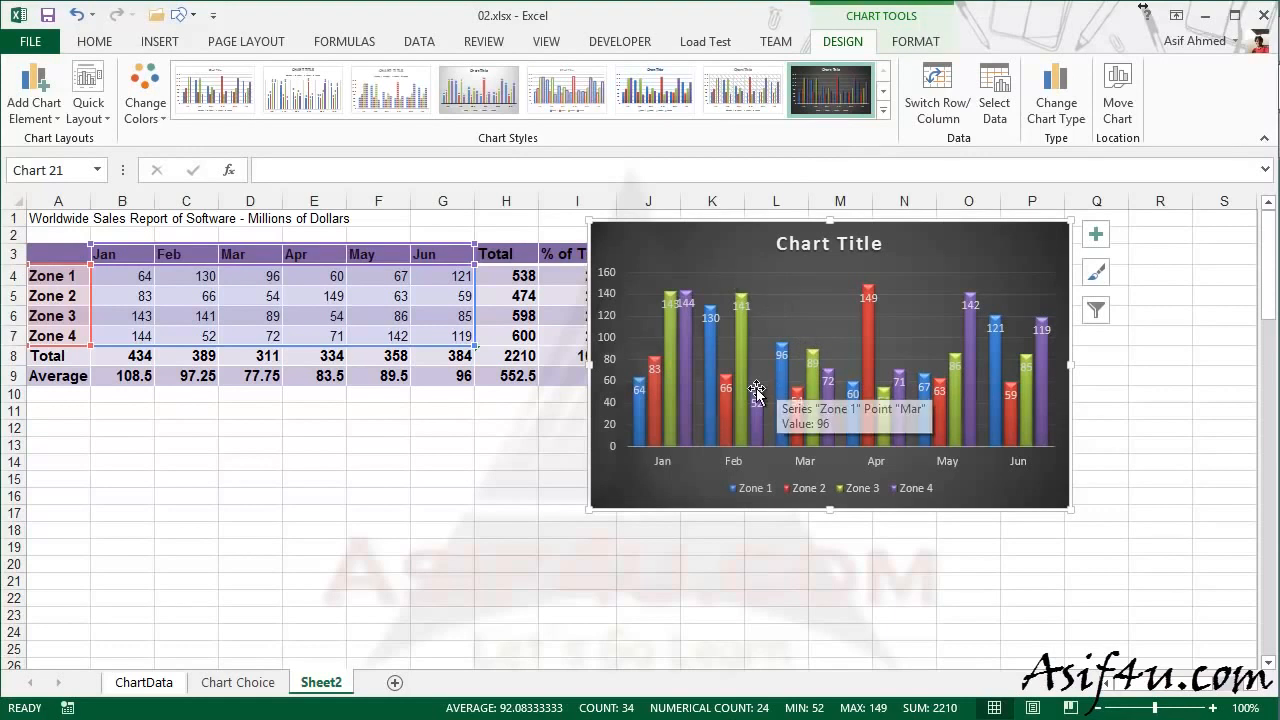
click(106, 120)
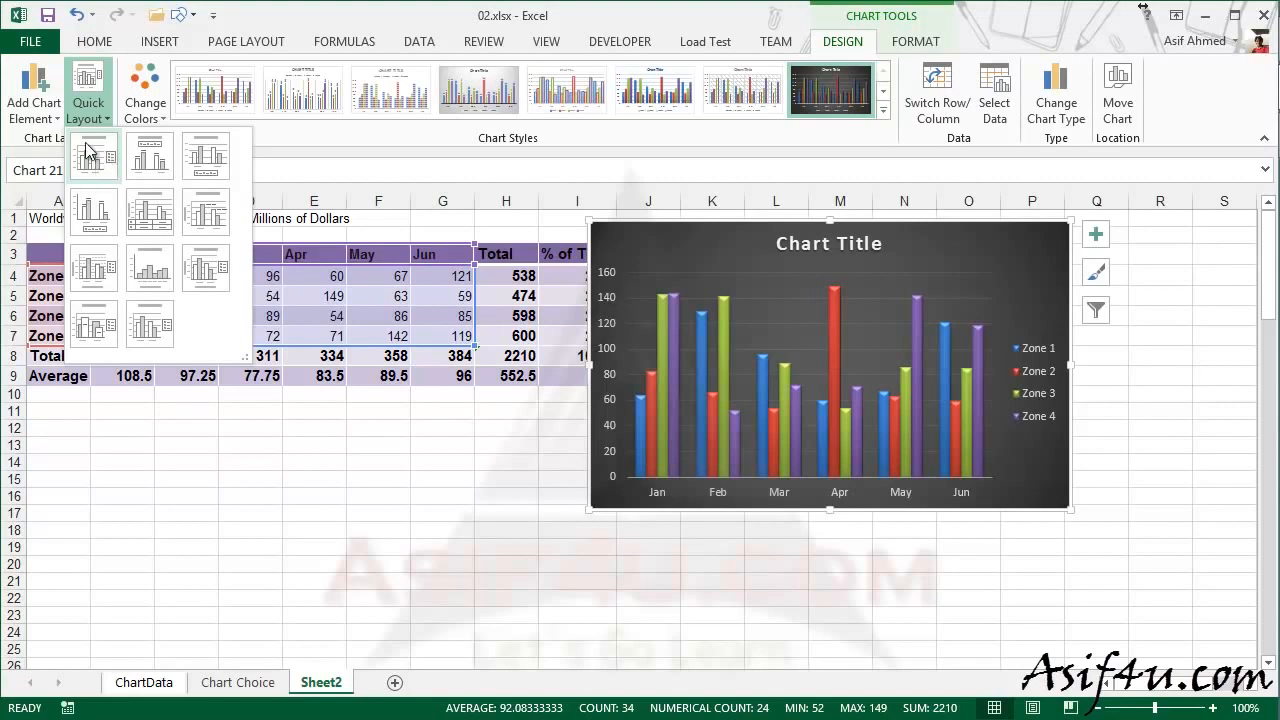
click(206, 270)
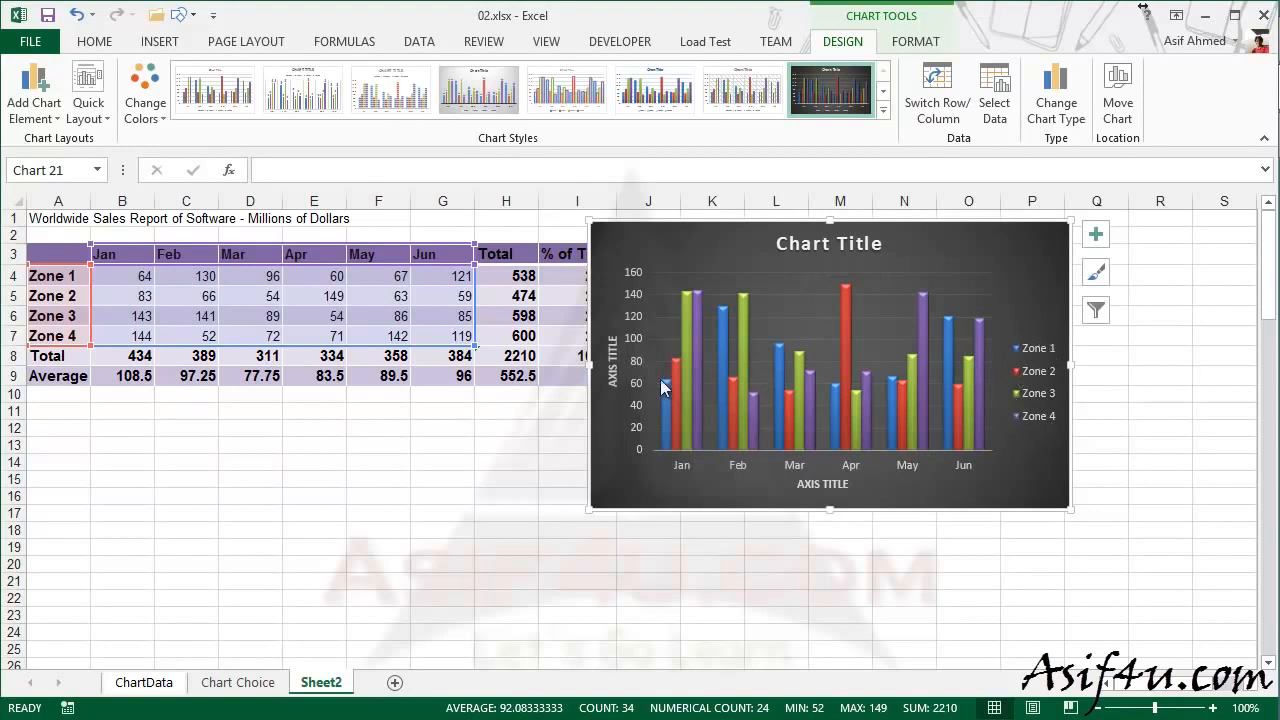
Replace the vertical axis title's text with "Sales in Millions of Dollar".
click(615, 378)
double_click(617, 380)
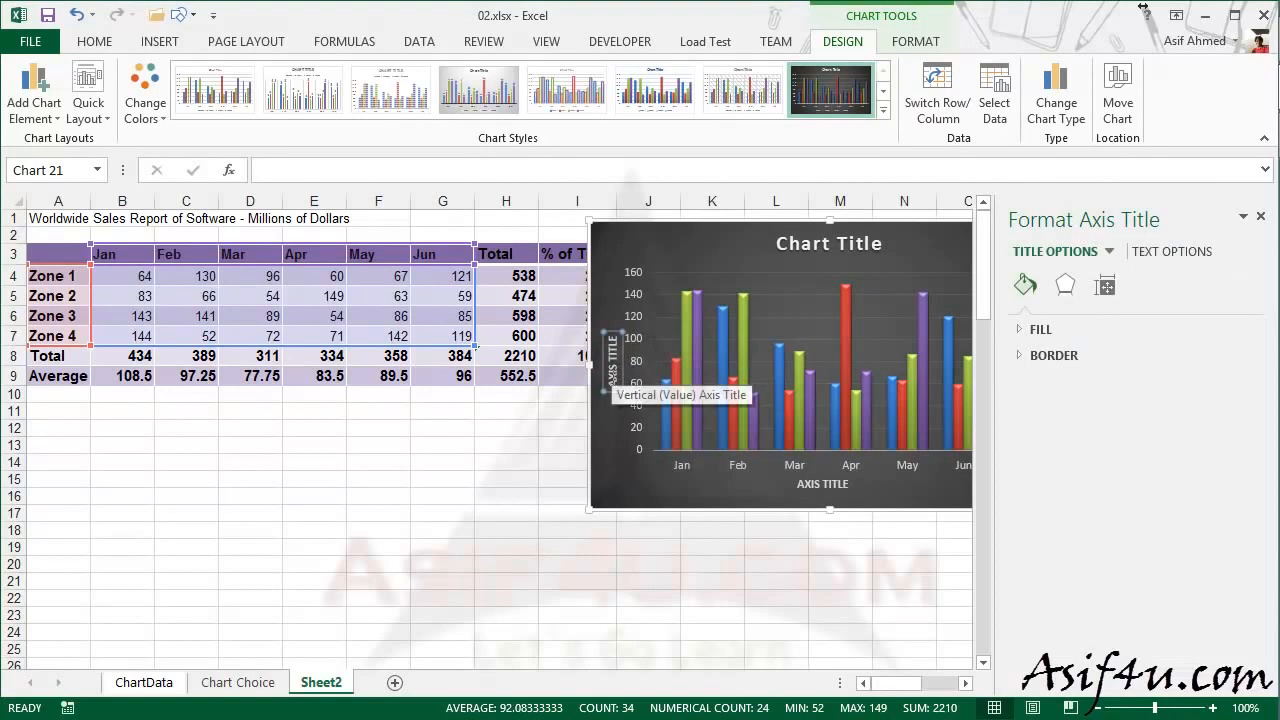
right_click(614, 378)
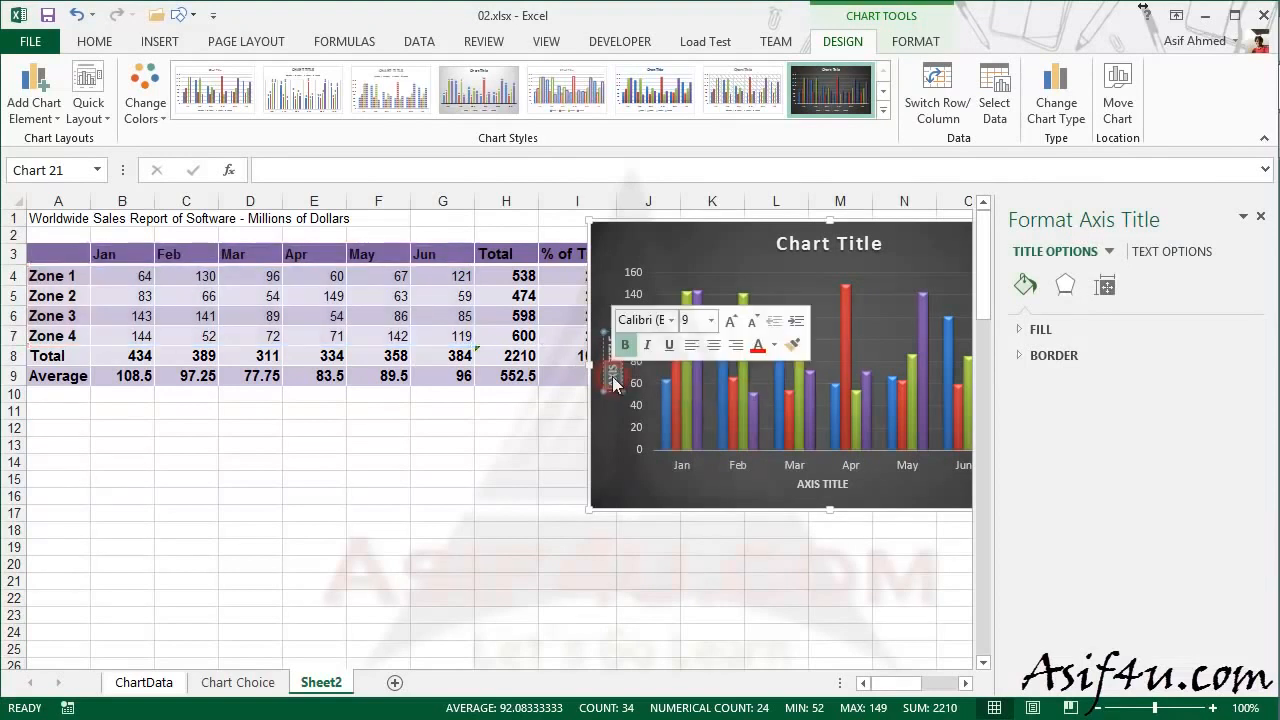
key(Delete)
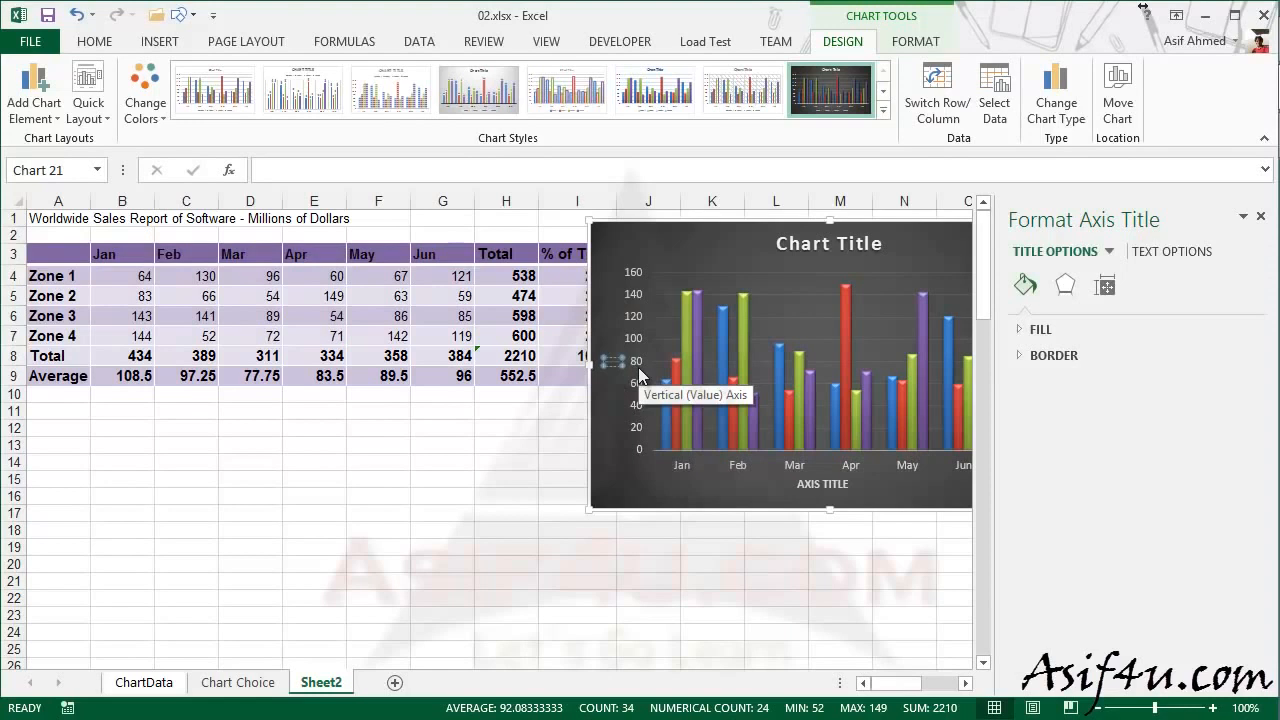
text(Sales in)
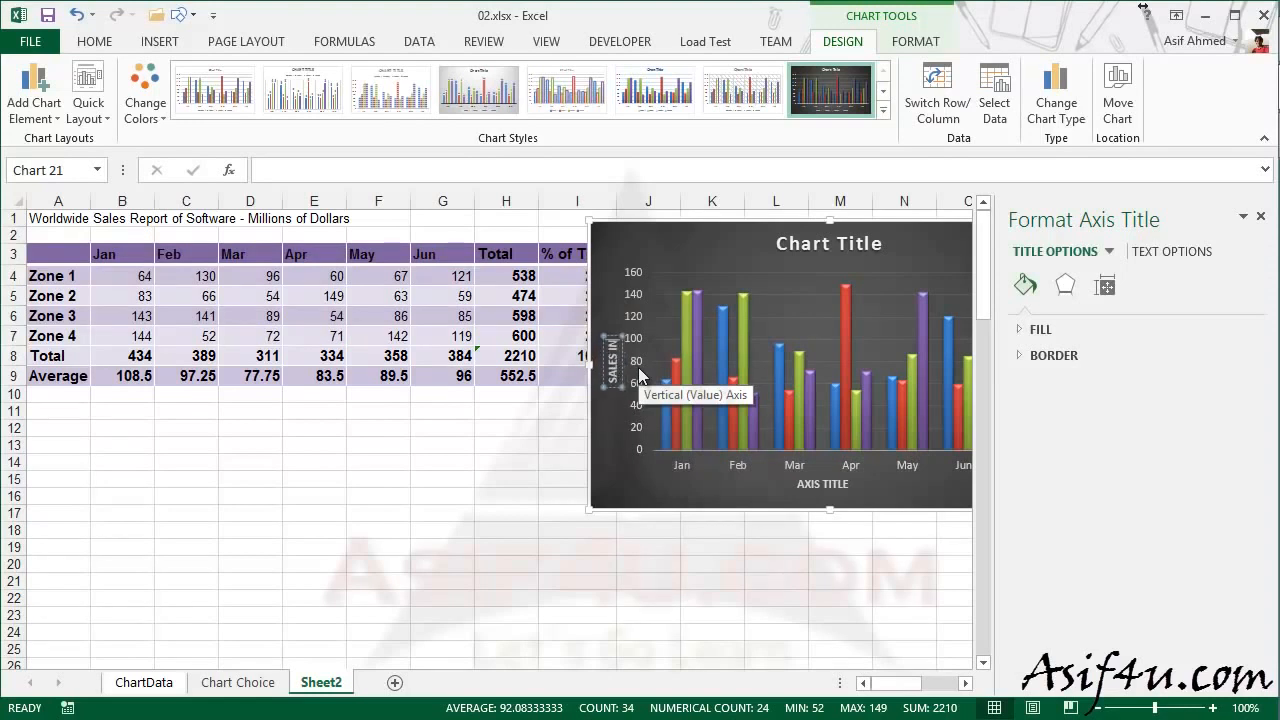
text( Mill)
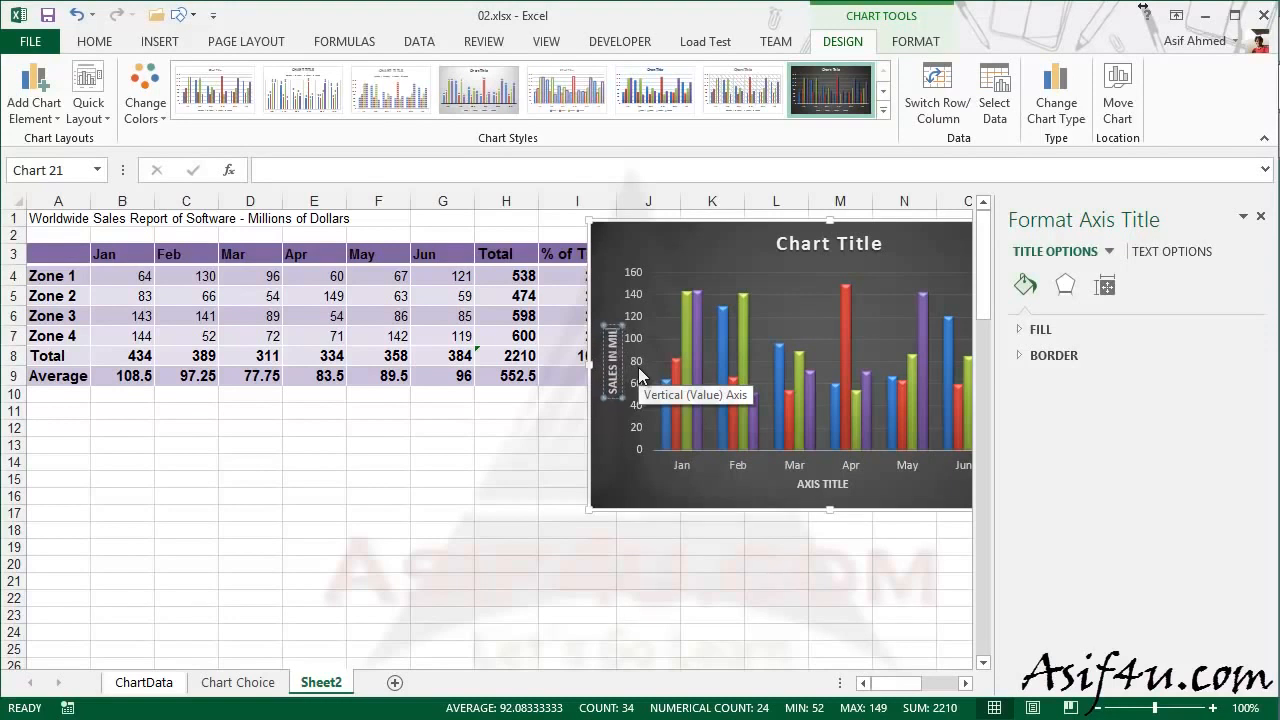
text(ions of)
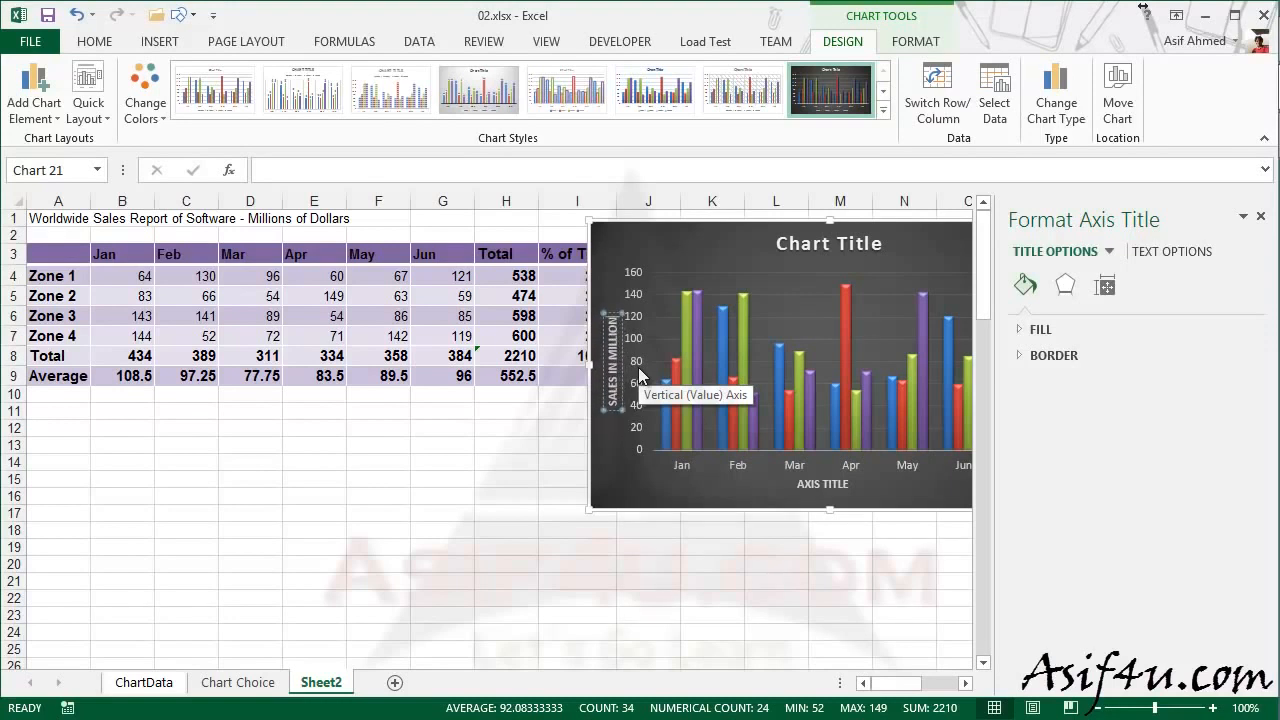
text( Dollar)
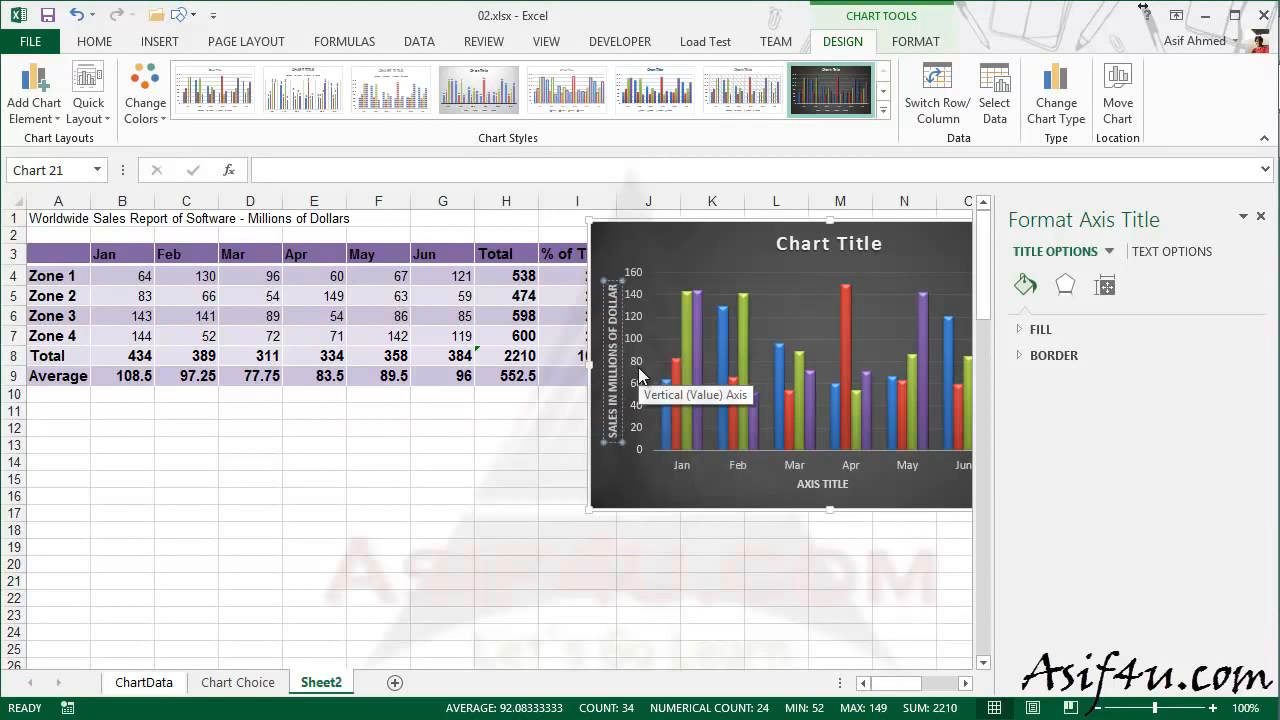
key(Return)
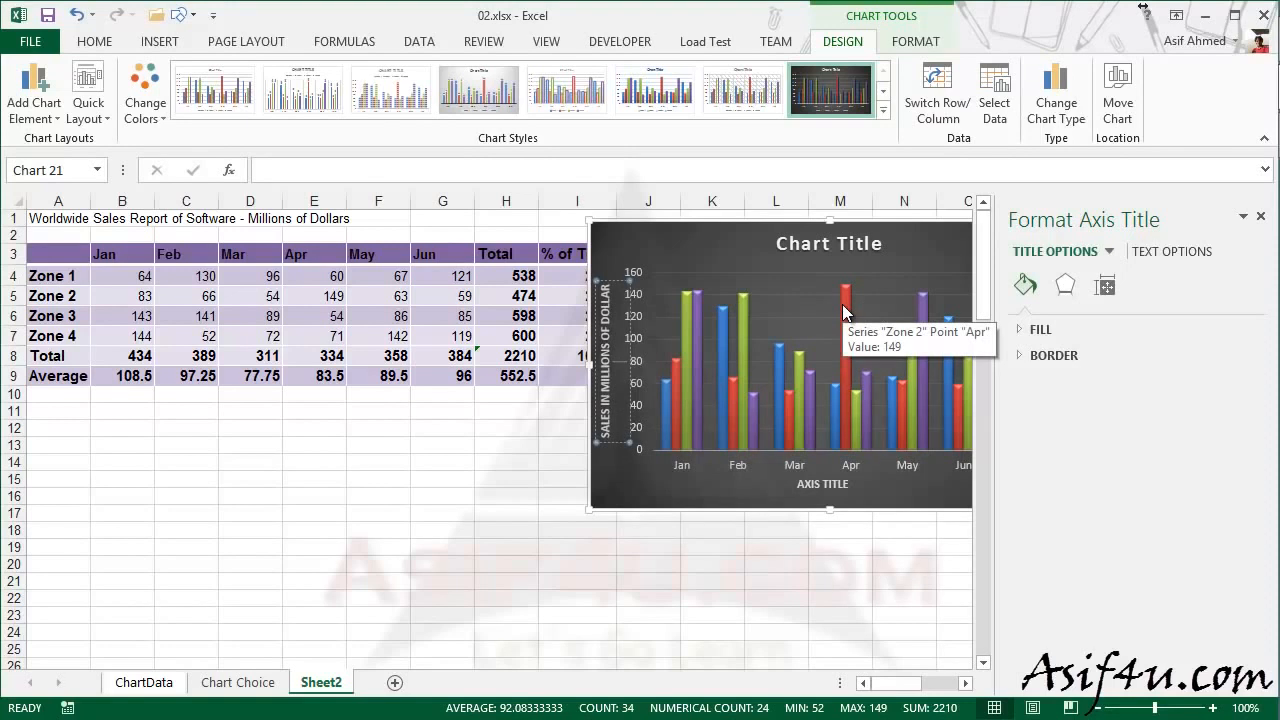
key(BackSpace)
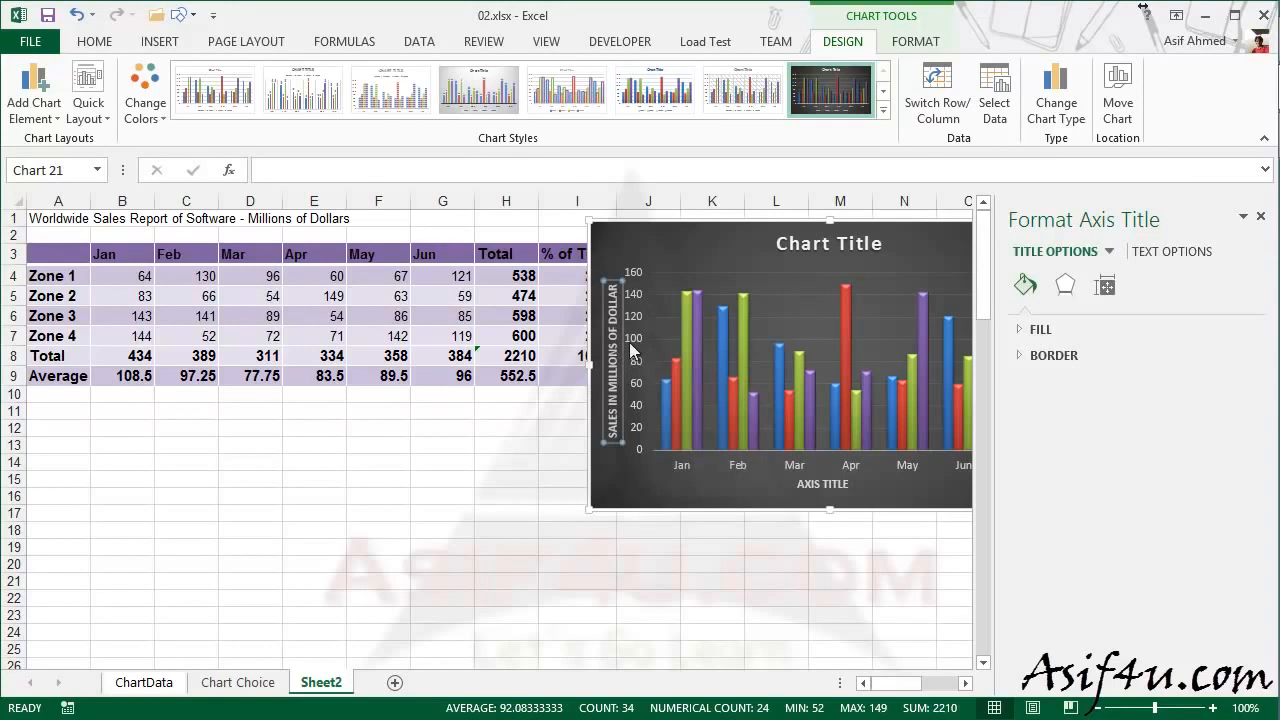
Close the axis title formatting pane and move the chart left, so it spans columns E to L from row 3.
click(1260, 216)
drag(960, 246, 643, 266)
drag(554, 281, 552, 279)
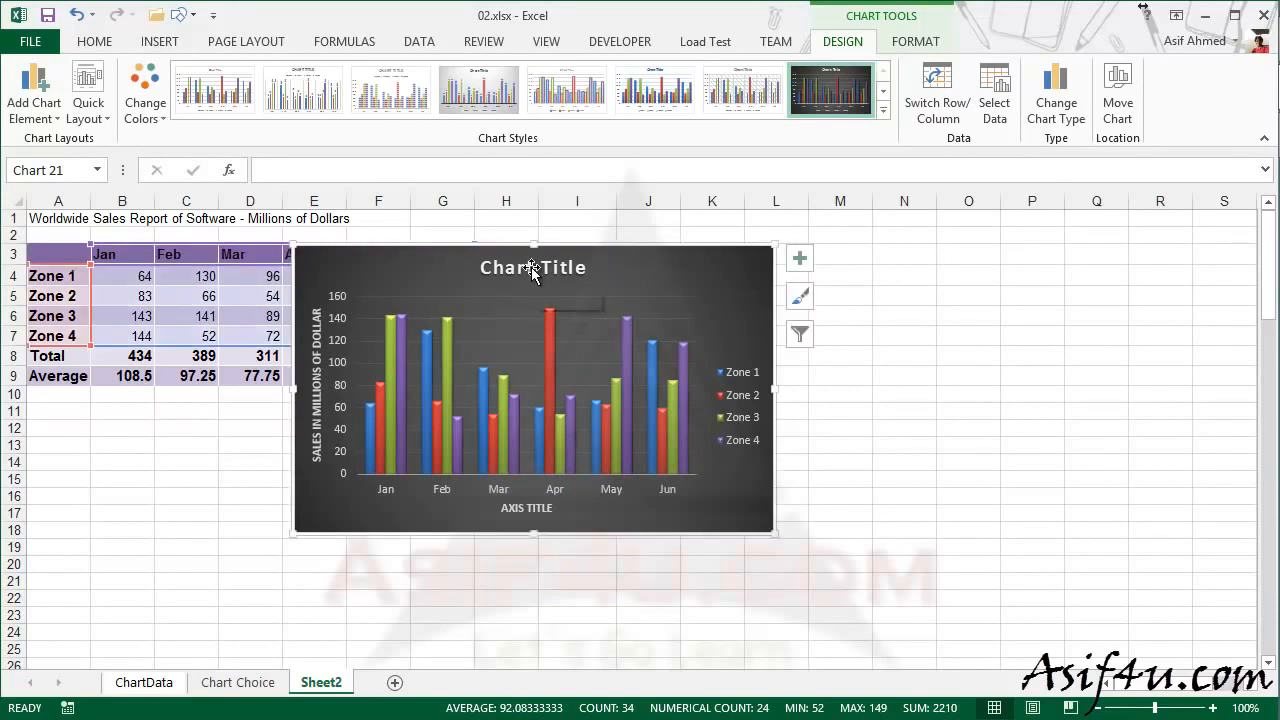
Replace the chart title's text with "Sales Report for 2013".
double_click(562, 270)
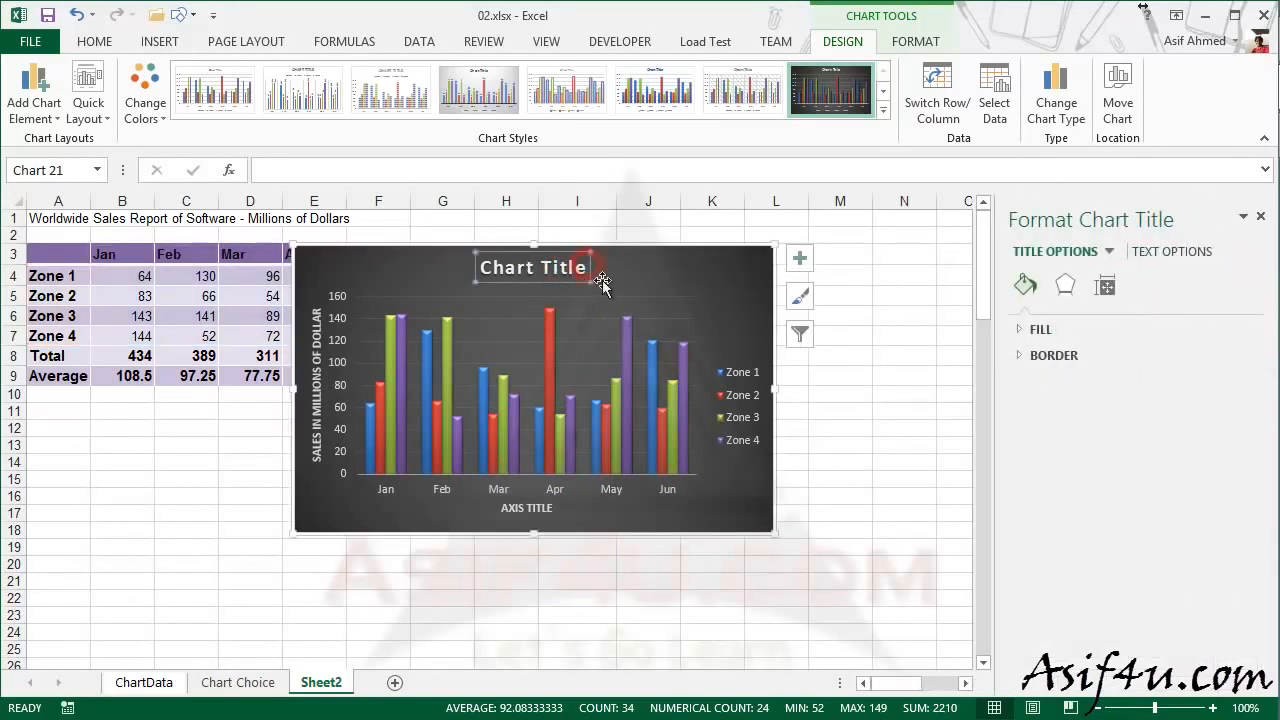
double_click(577, 267)
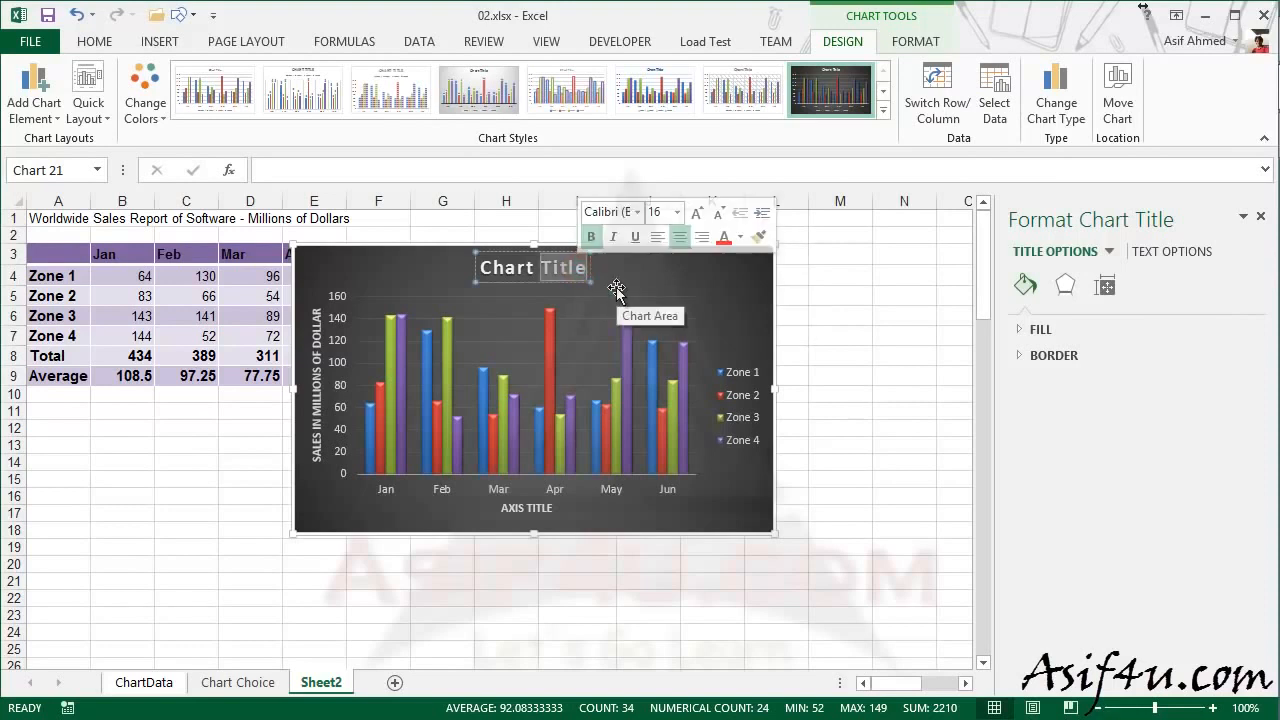
key(BackSpace)
key(BackSpace)
key(BackSpace)
key(BackSpace)
key(BackSpace)
key(BackSpace)
key(BackSpace)
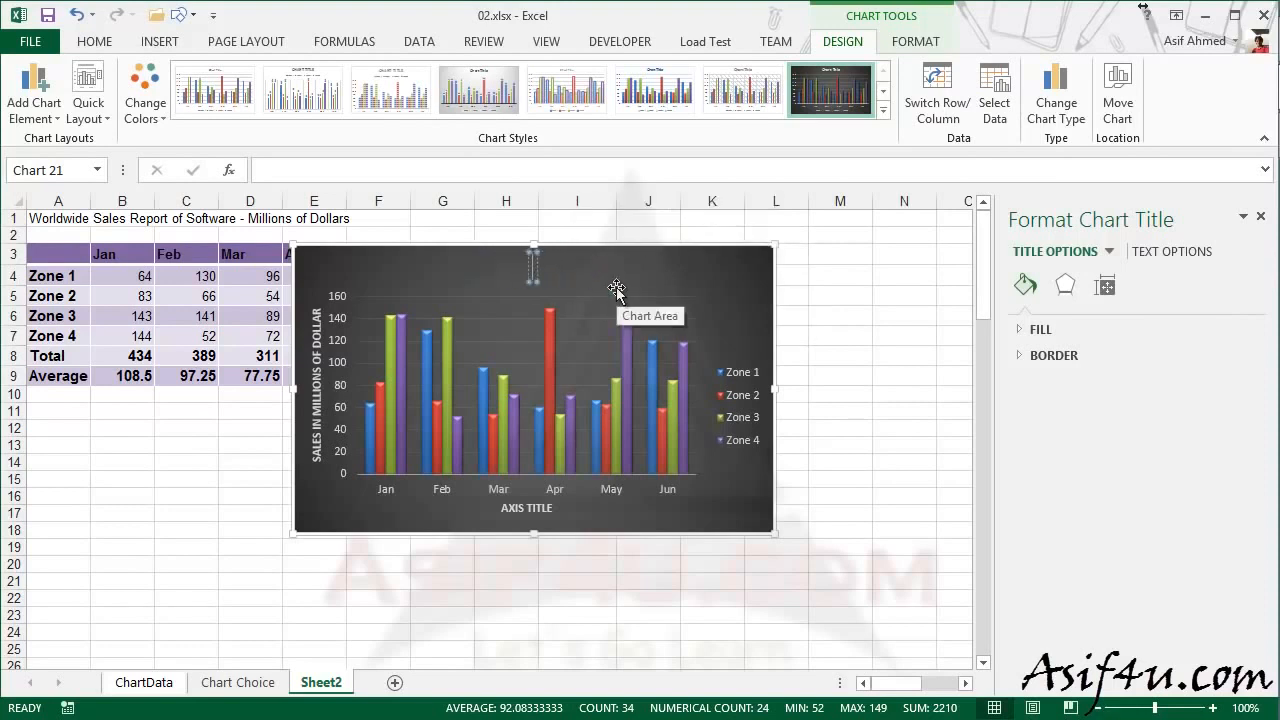
text(Sales Rep)
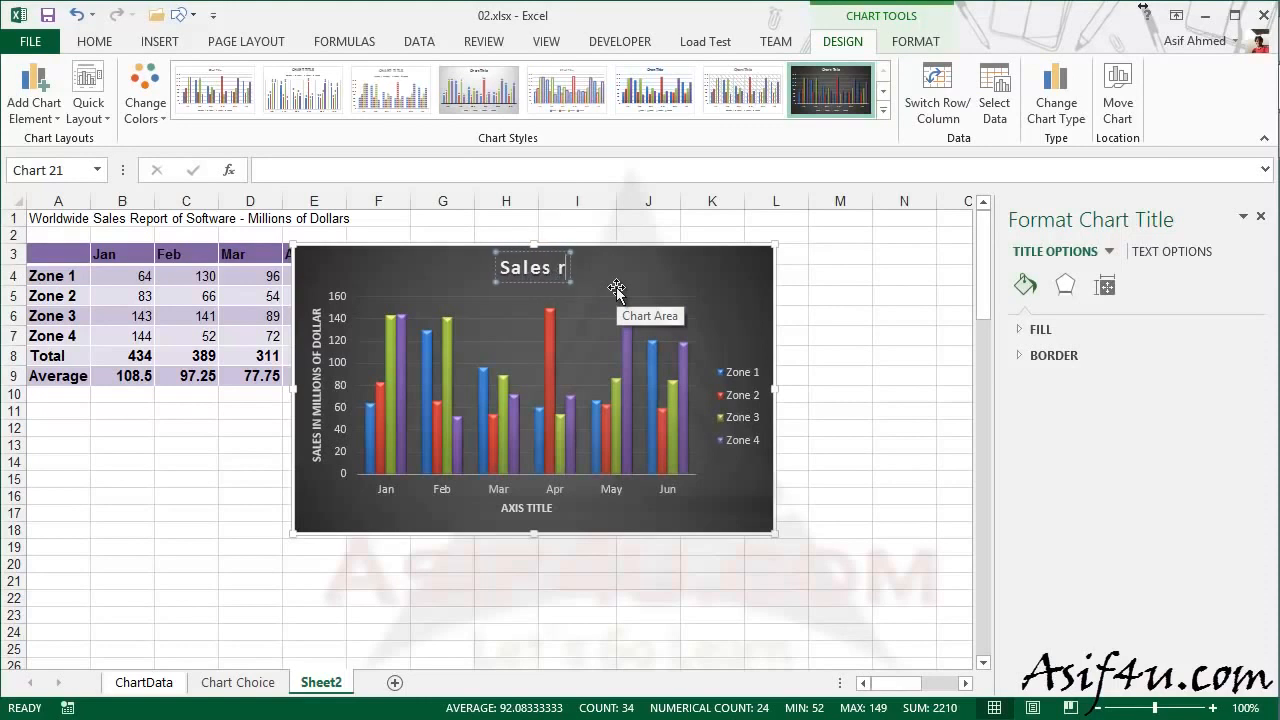
text(ort)
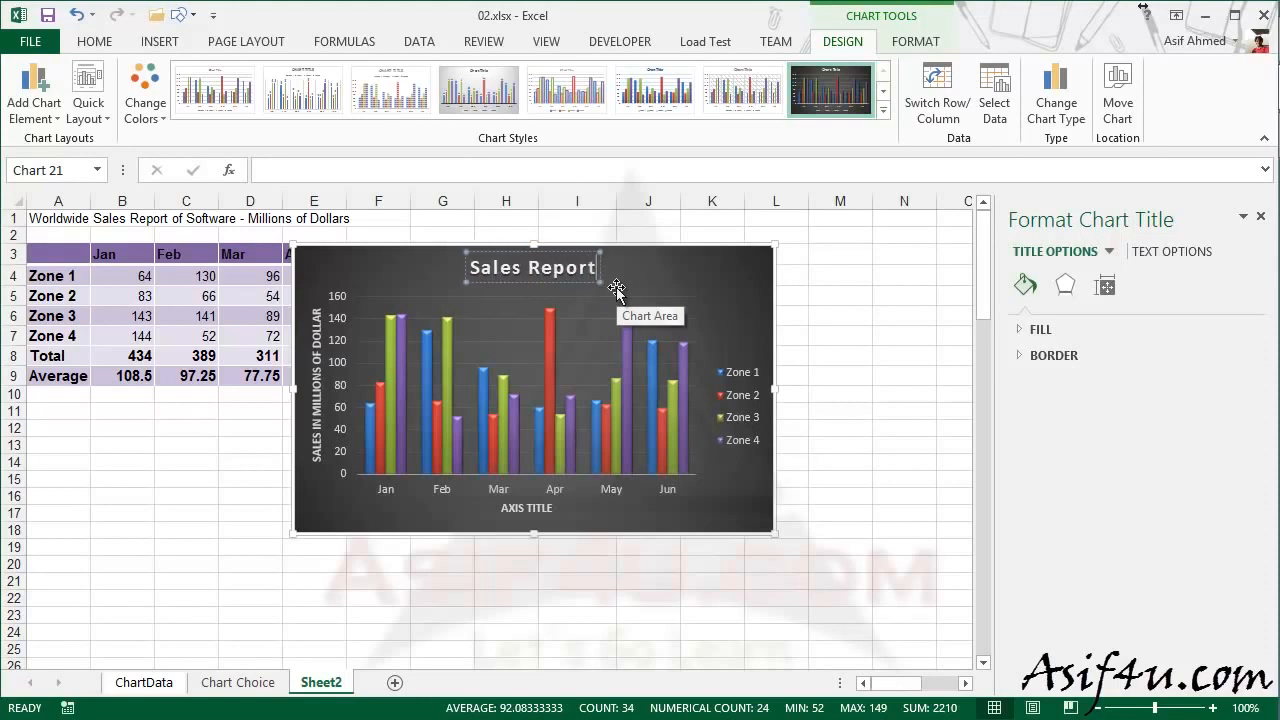
text( i)
key(BackSpace)
text(for 2013)
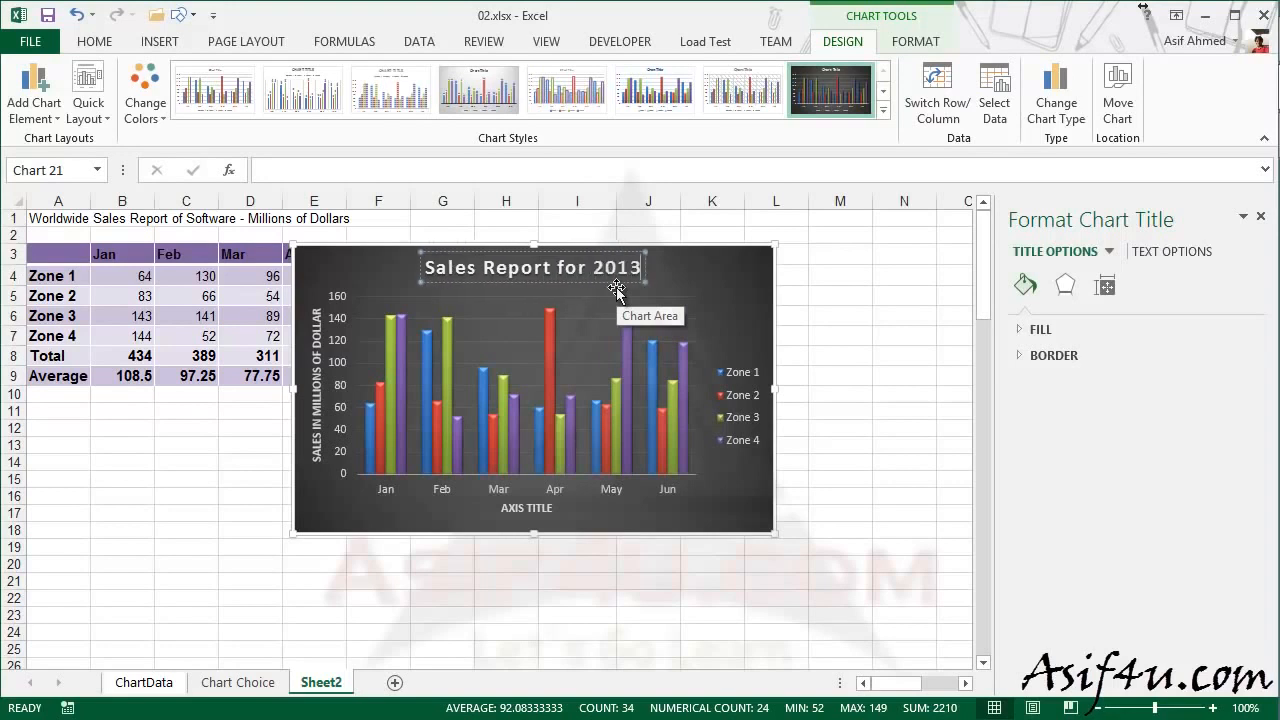
key(Return)
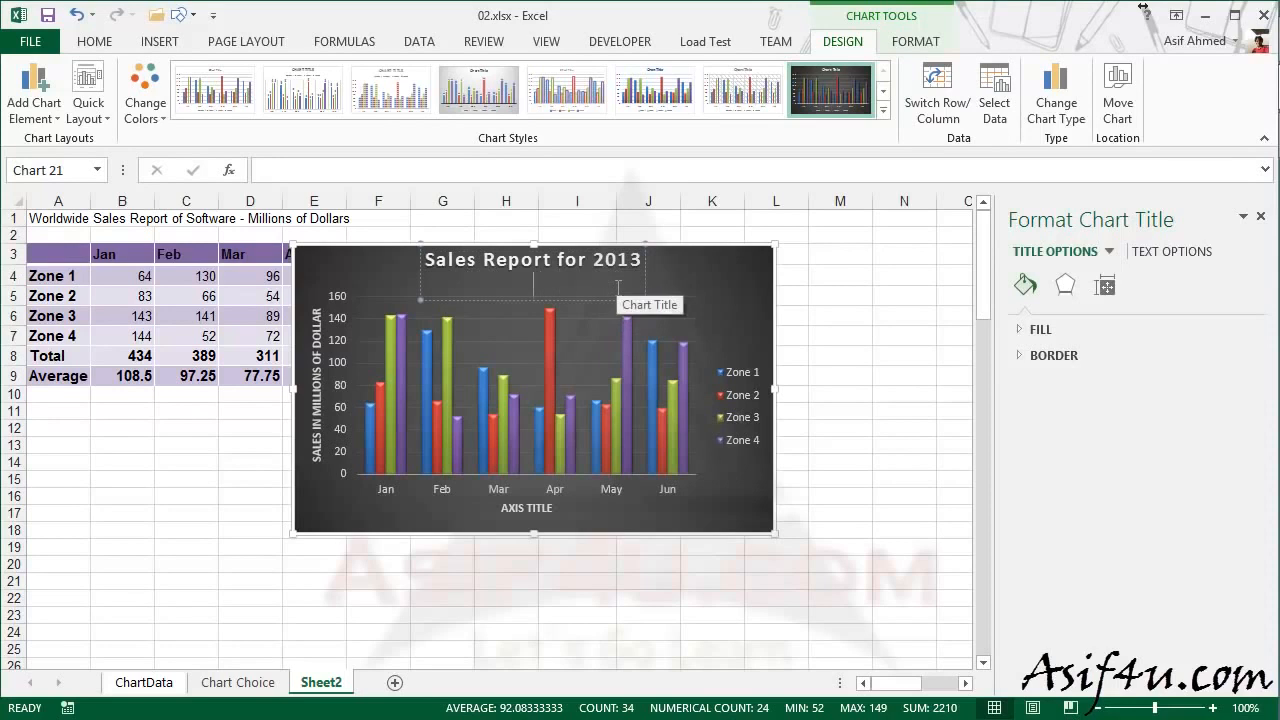
key(BackSpace)
key(Escape)
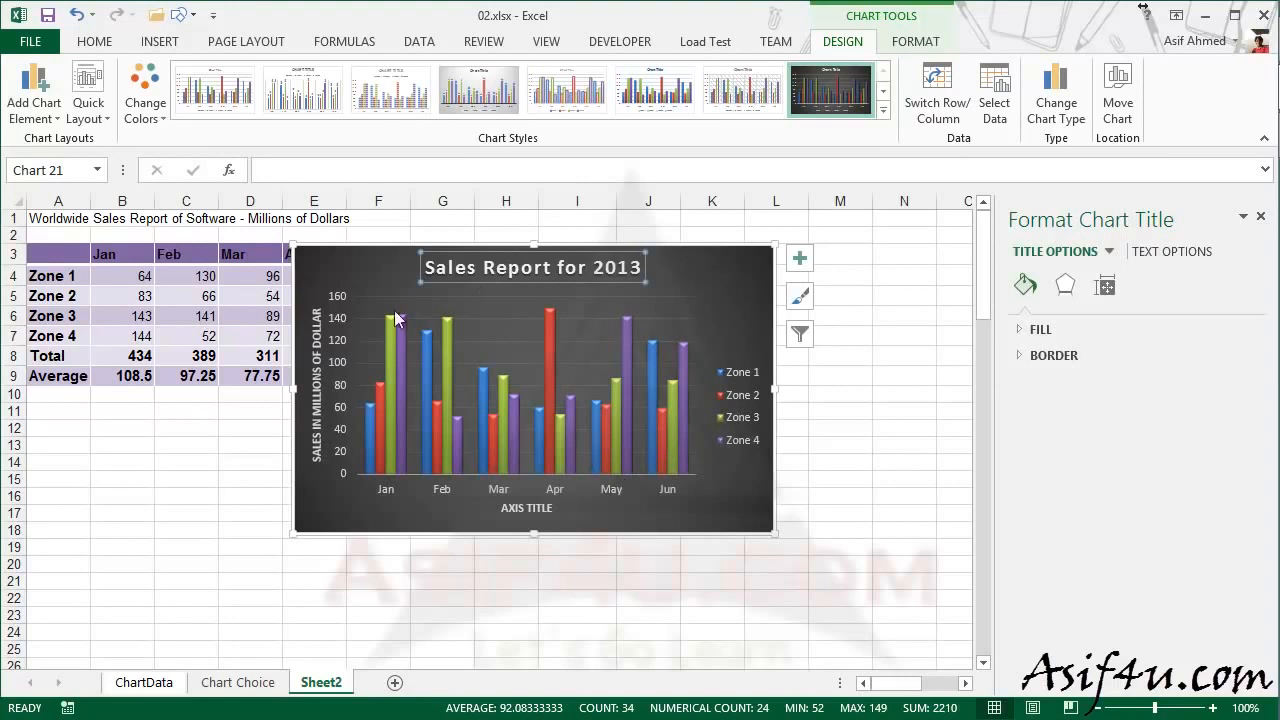
Delete the horizontal axis title and shift the chart slightly up and to the right.
click(508, 510)
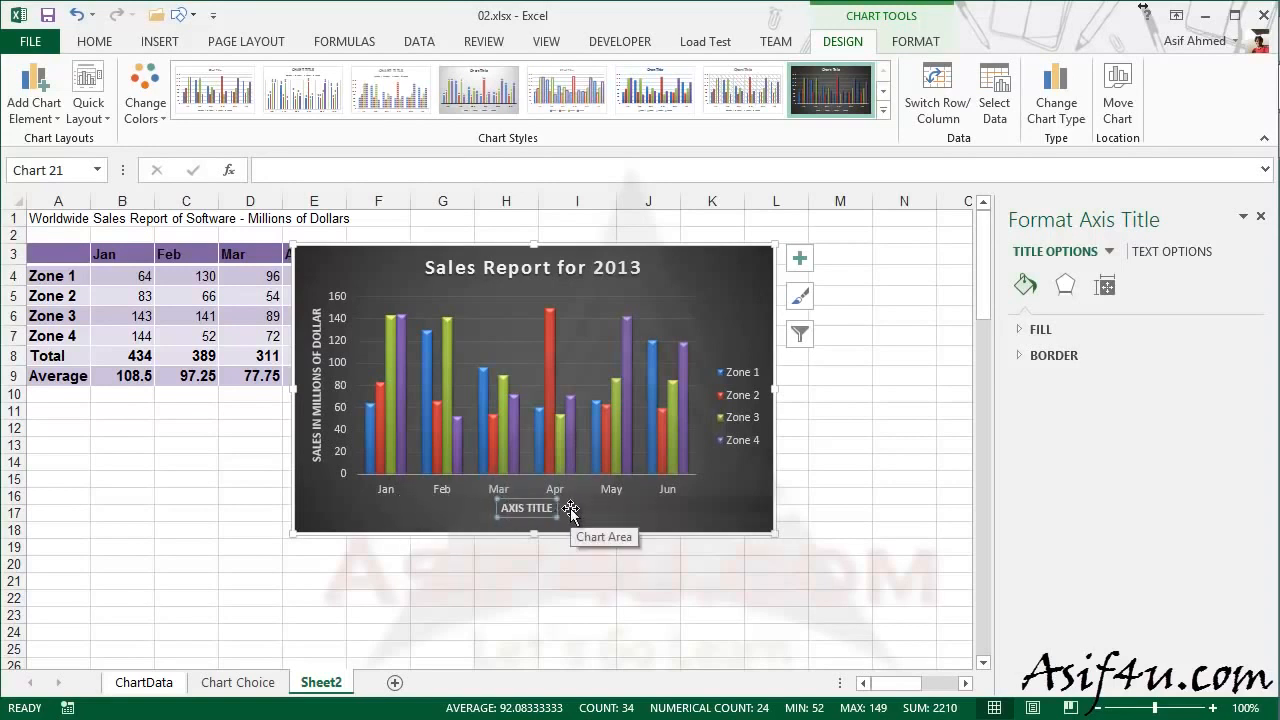
key(Delete)
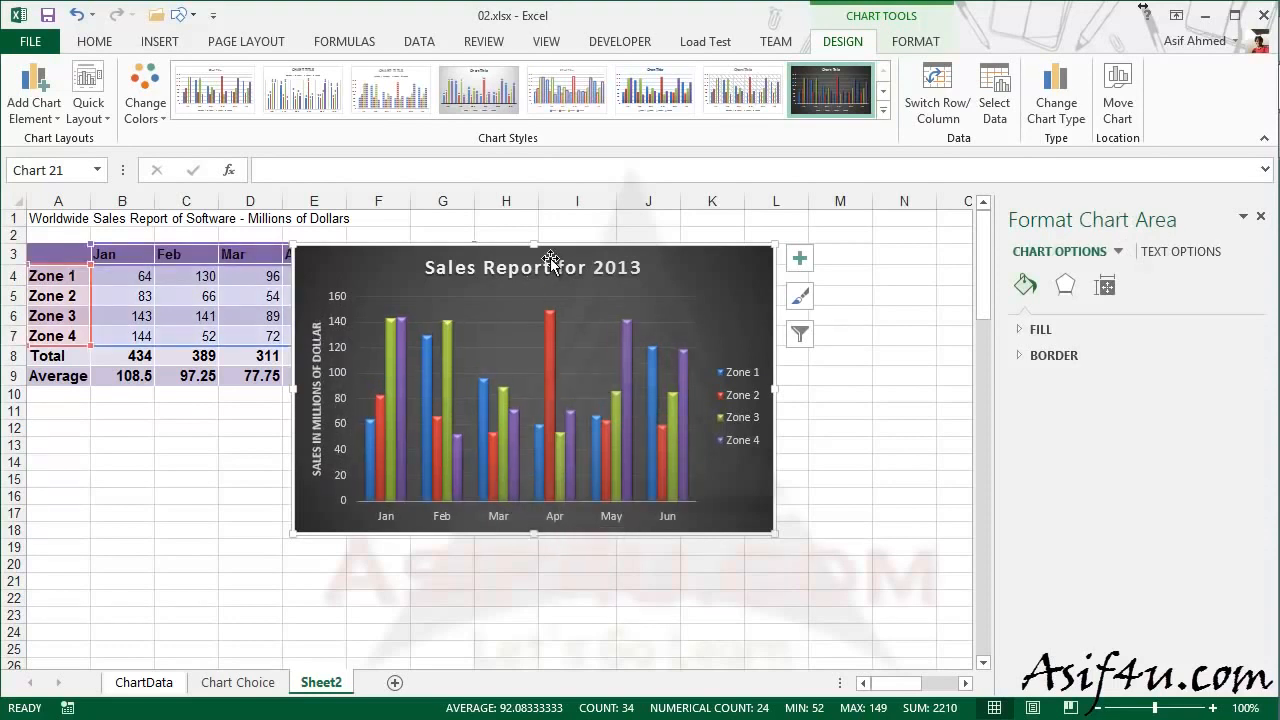
drag(400, 241, 438, 231)
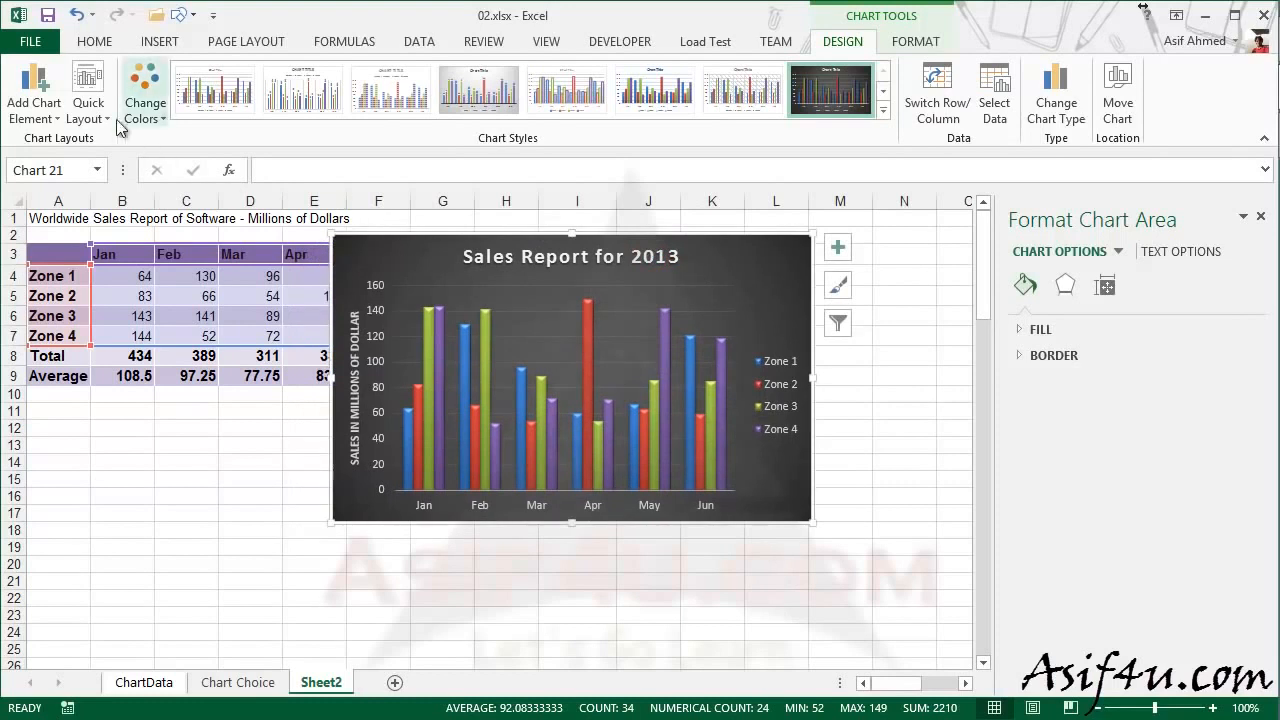